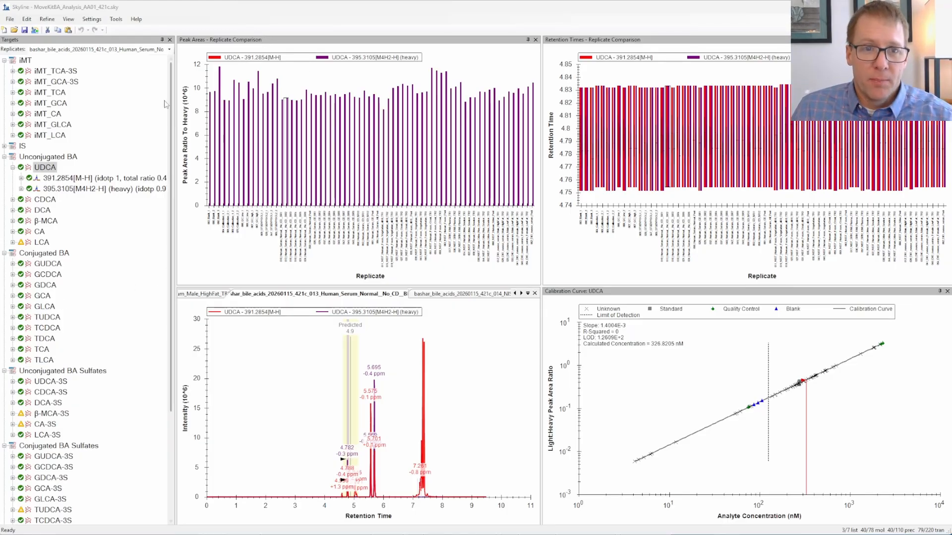
# - Open the Document Grid live report and move its window over the peak area and retention time graphs
pyautogui.moveTo(176, 94); pyautogui.dragTo(180, 93)
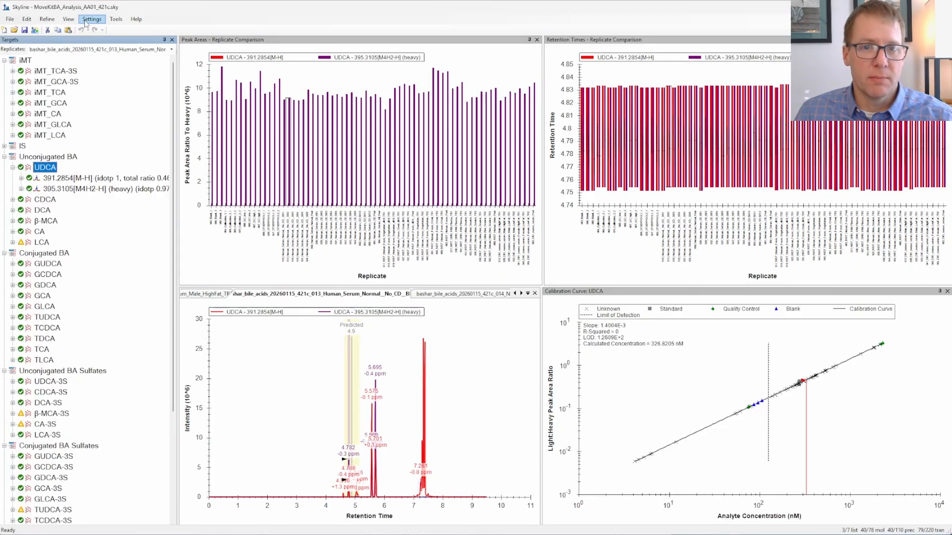
pyautogui.click(86, 23)
pyautogui.moveTo(73, 23)
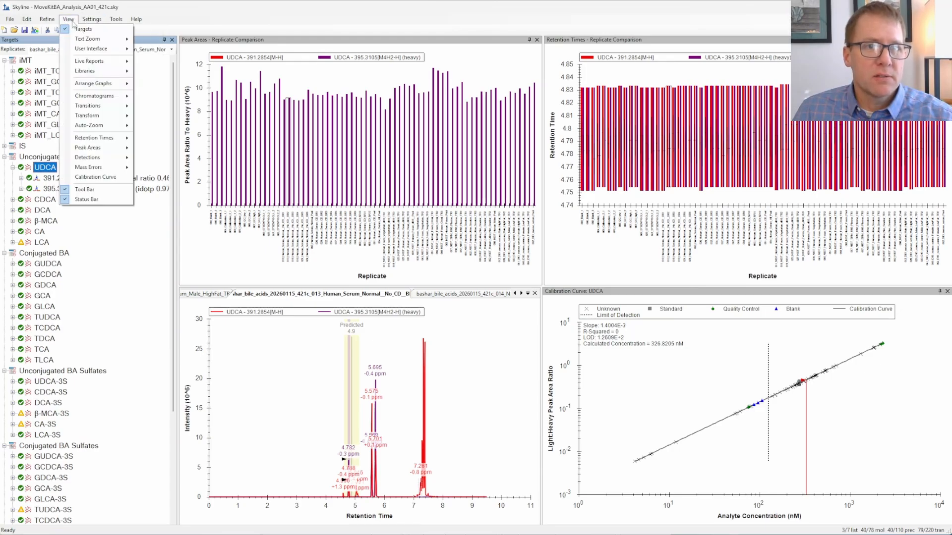
pyautogui.moveTo(89, 62)
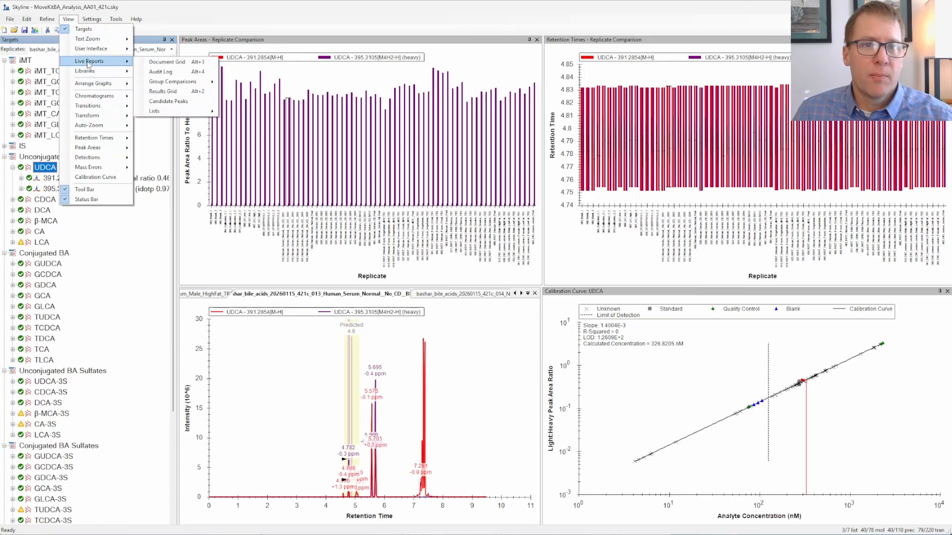
pyautogui.click(164, 63)
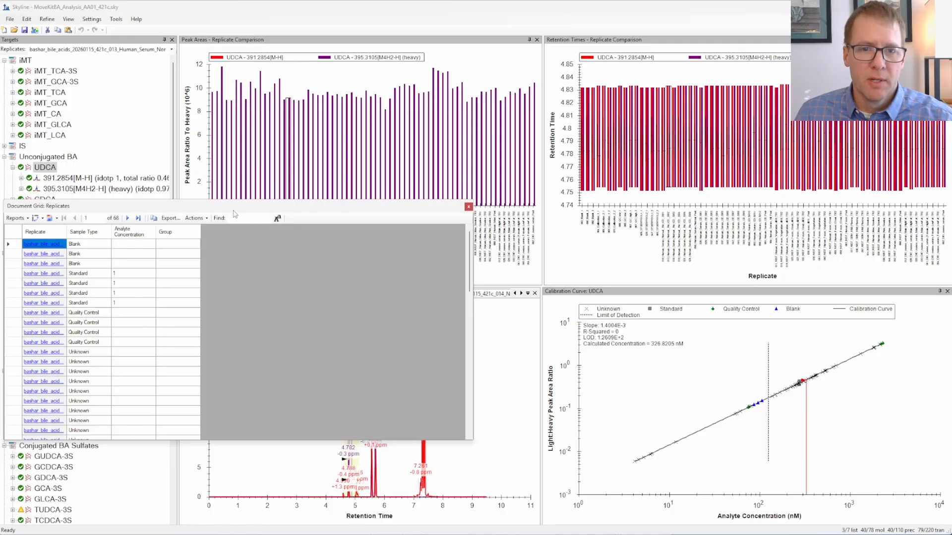
pyautogui.moveTo(235, 208); pyautogui.dragTo(393, 110)
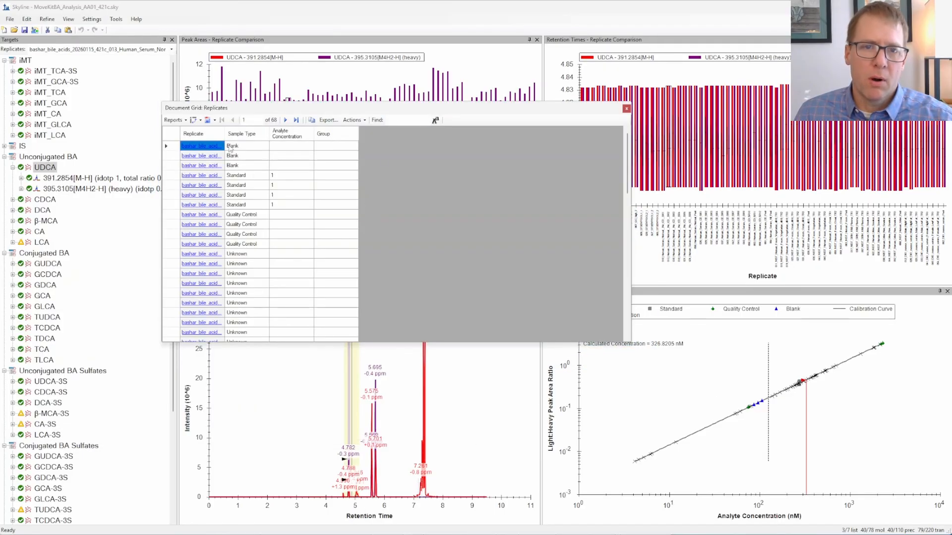
# - Look through the Molecule Lists, Molecules, Precursors and Replicates reports, widening the Replicate column to read the replicate names
pyautogui.click(179, 120)
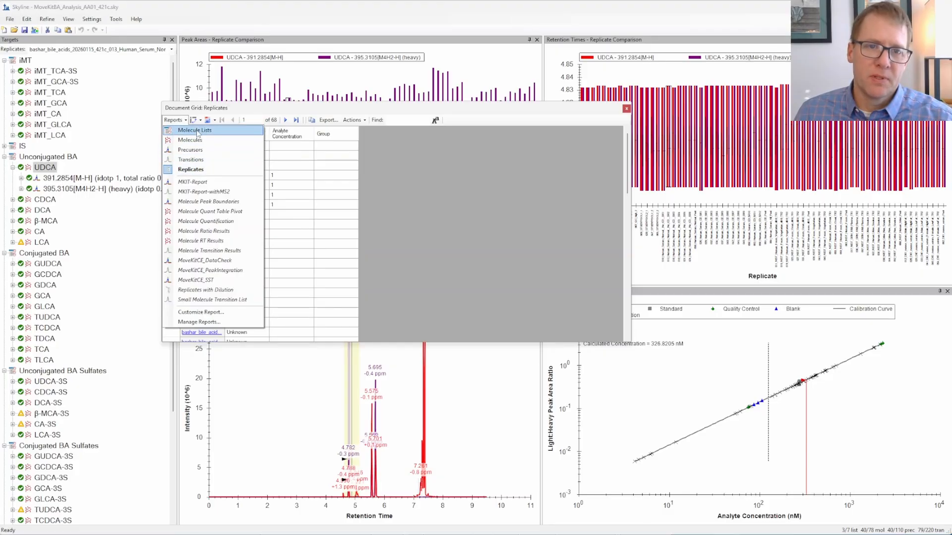
pyautogui.click(197, 130)
pyautogui.click(173, 120)
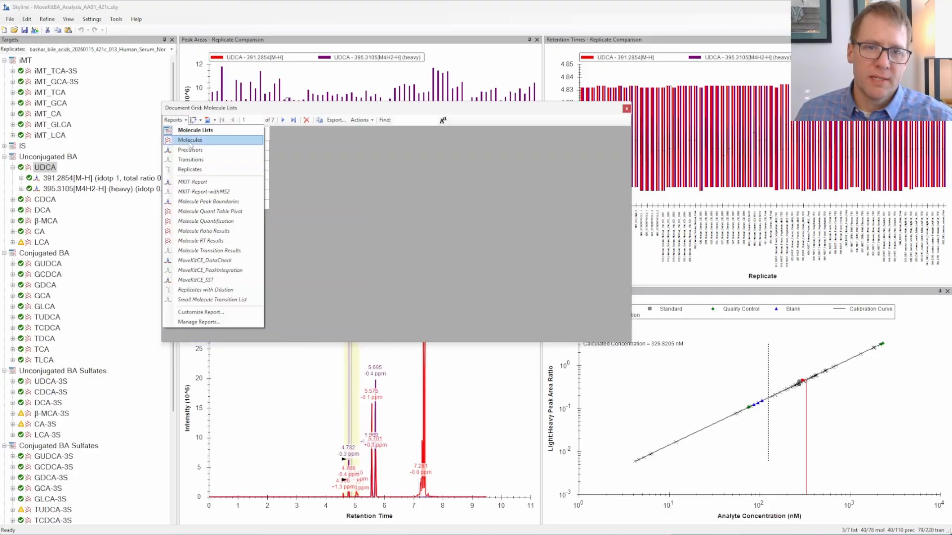
pyautogui.click(190, 141)
pyautogui.click(179, 120)
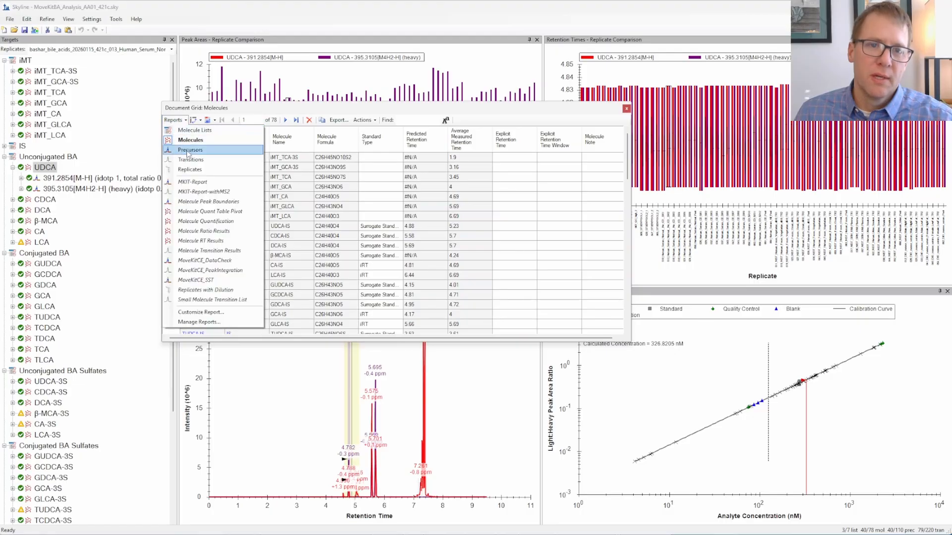
pyautogui.click(189, 151)
pyautogui.click(174, 120)
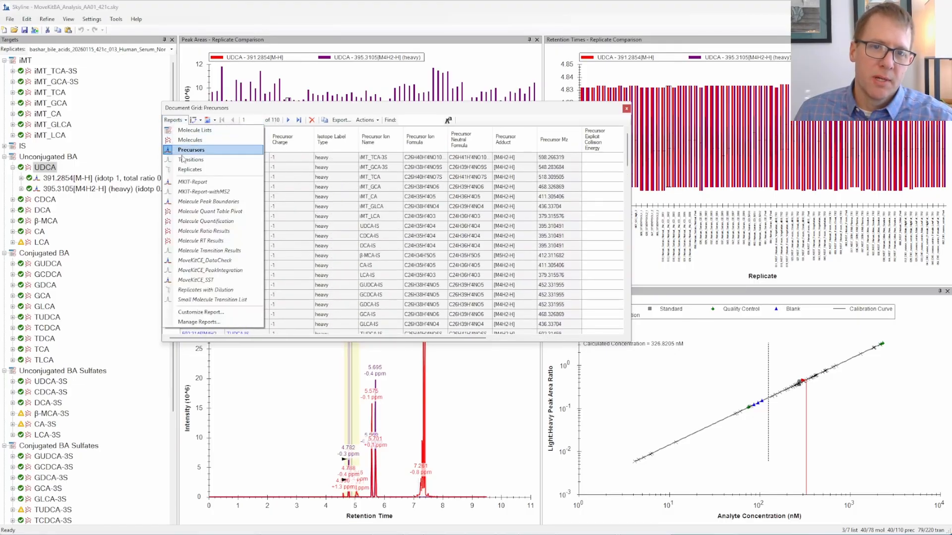
pyautogui.click(192, 169)
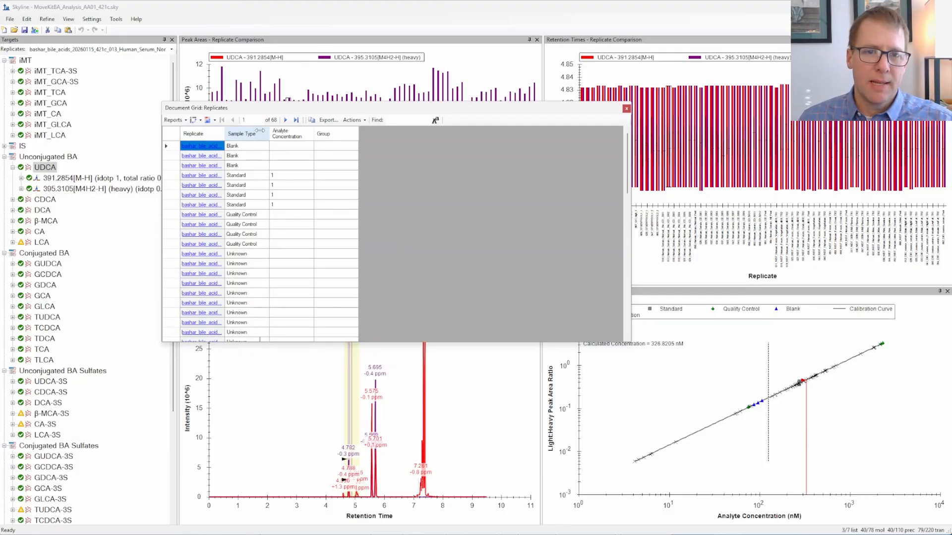
pyautogui.moveTo(259, 130); pyautogui.dragTo(286, 133)
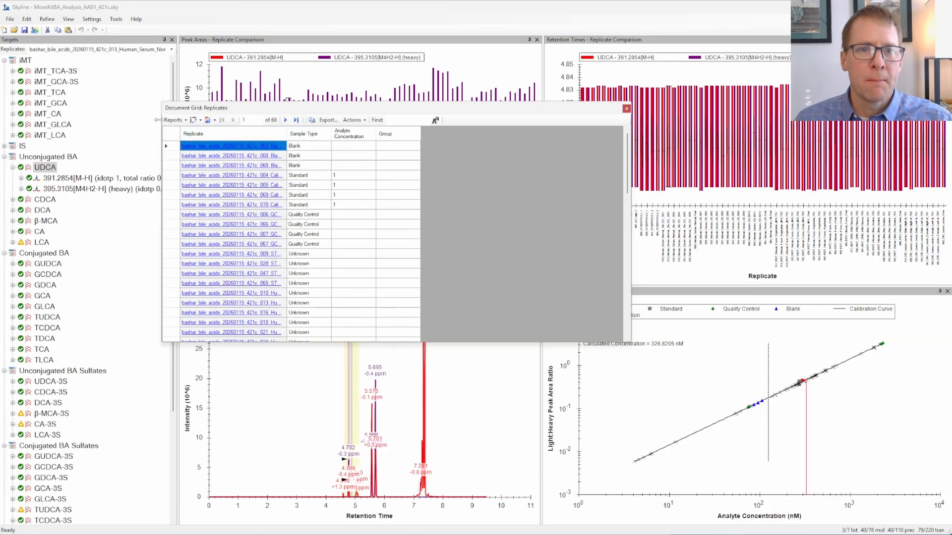
# - Display the Molecules report in the Document Grid and widen the grid window
pyautogui.click(176, 121)
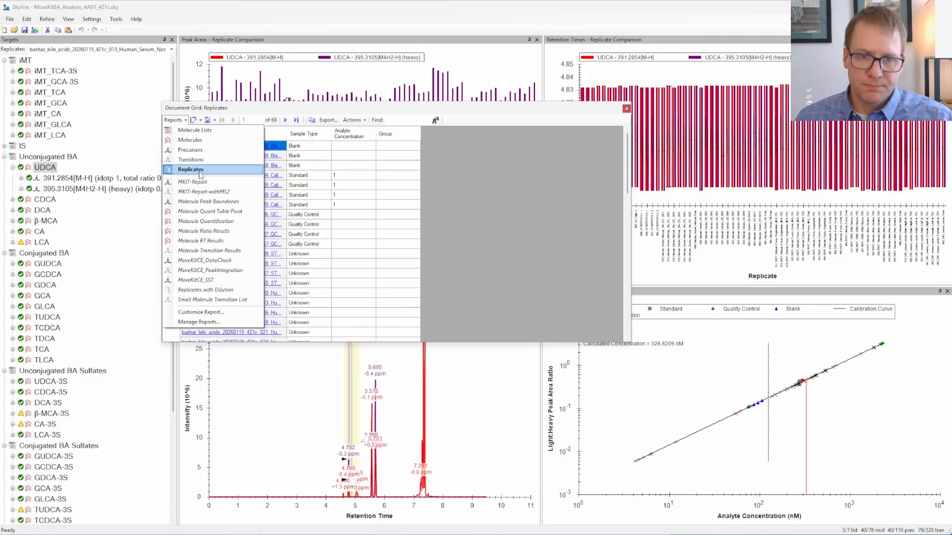
pyautogui.click(194, 140)
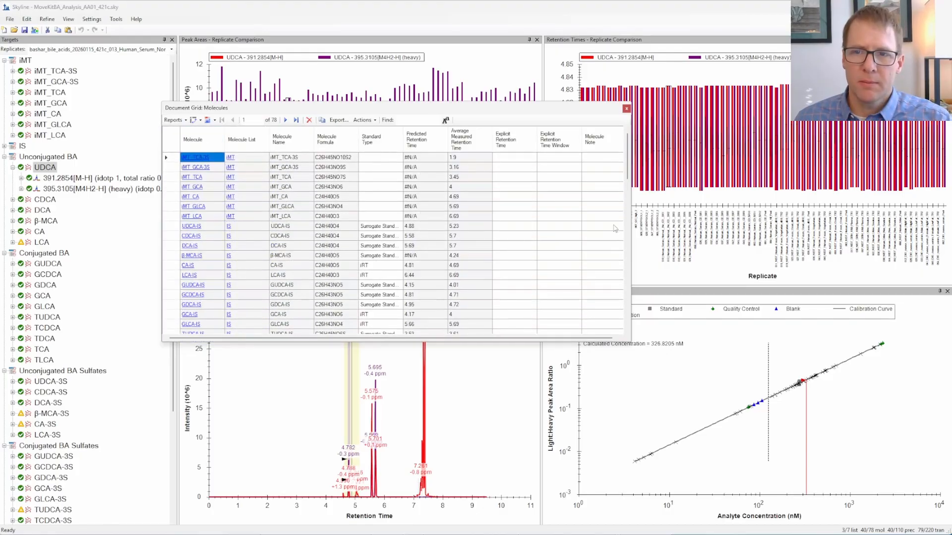
pyautogui.moveTo(801, 213); pyautogui.dragTo(798, 213)
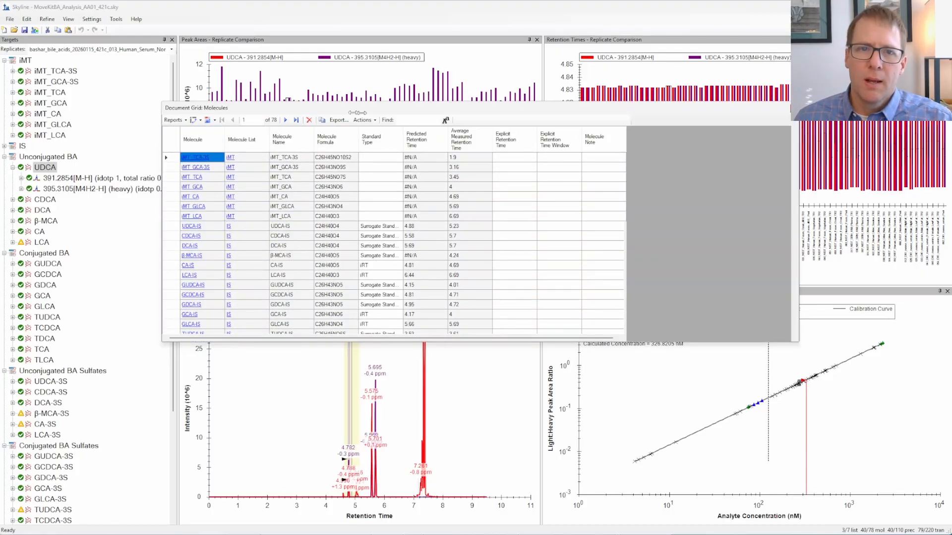
# - Start customizing the Molecules report and name the new report "custom"
pyautogui.click(174, 120)
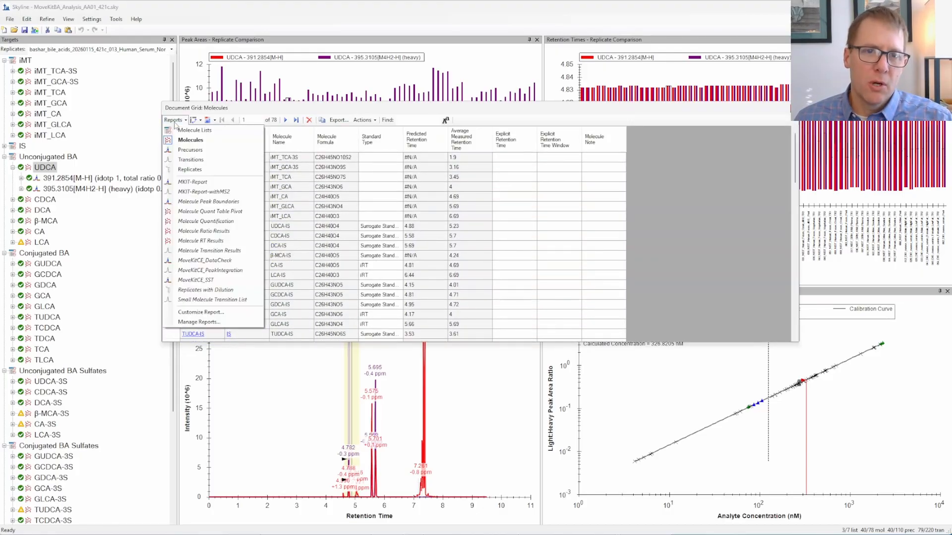
pyautogui.click(202, 312)
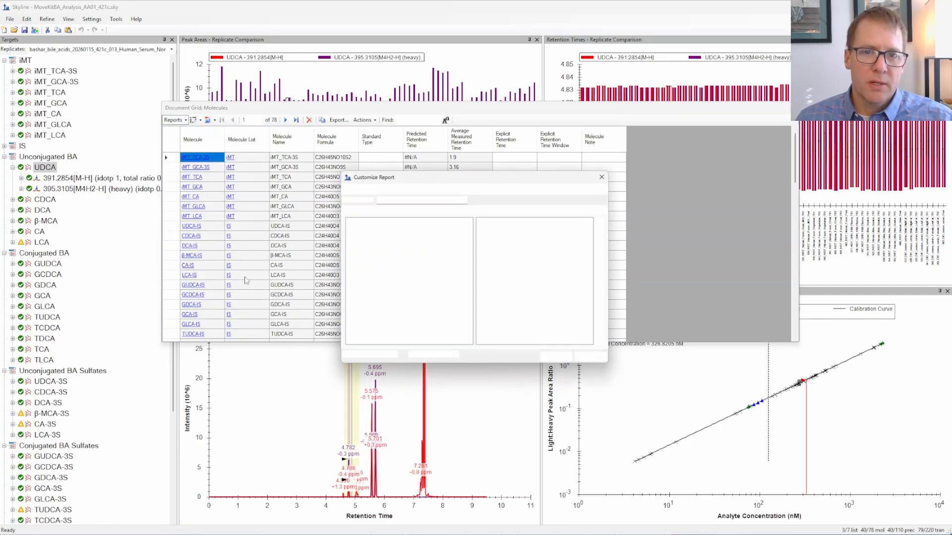
pyautogui.moveTo(299, 129); pyautogui.dragTo(336, 135)
pyautogui.click(301, 159)
pyautogui.write('custom')
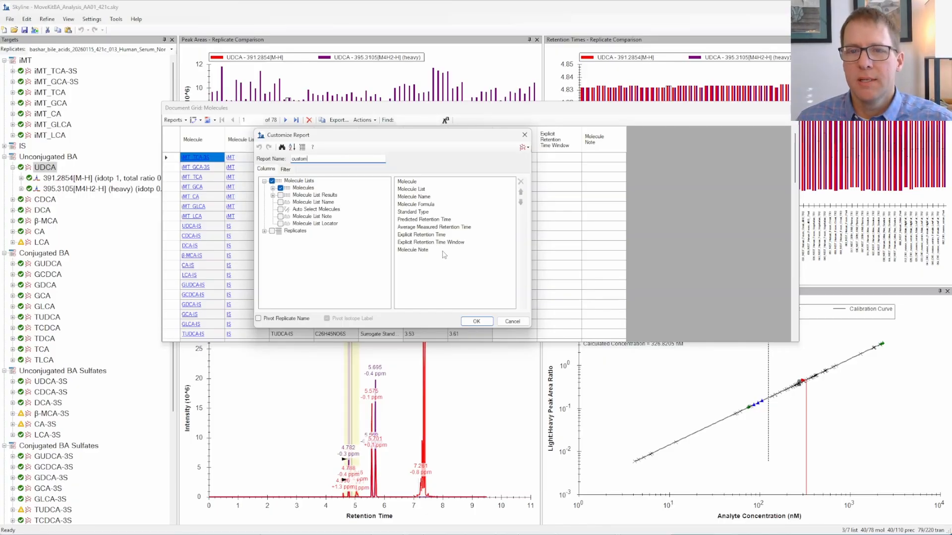
# - Remove all report columns except Molecule and Molecule List, and place Molecule List before Molecule
pyautogui.click(412, 183)
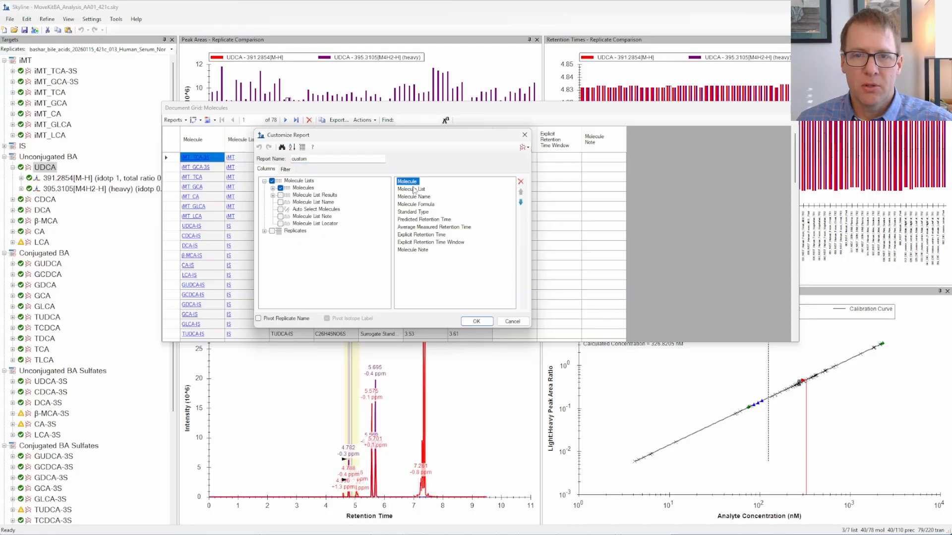
pyautogui.click(417, 190)
pyautogui.click(427, 197)
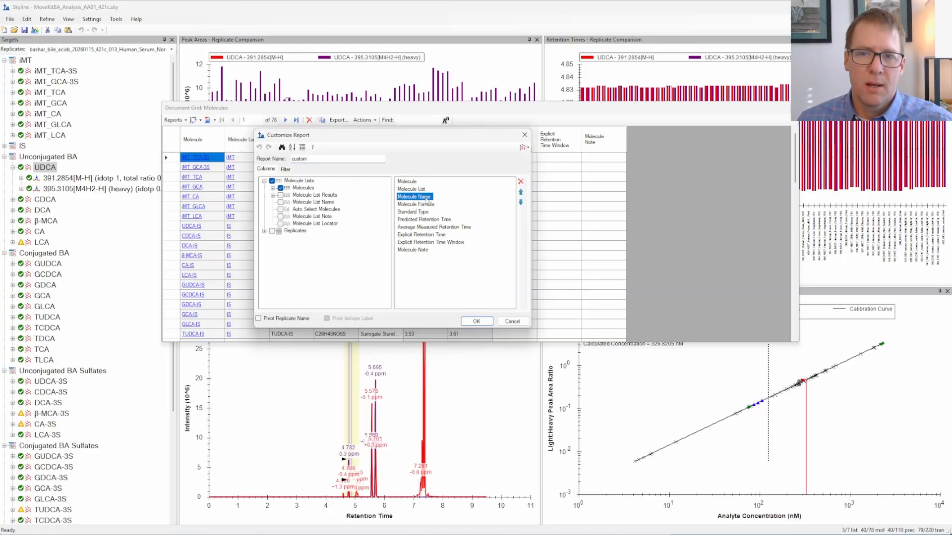
pyautogui.click(520, 182)
pyautogui.click(520, 182)
pyautogui.click(520, 181)
pyautogui.click(521, 183)
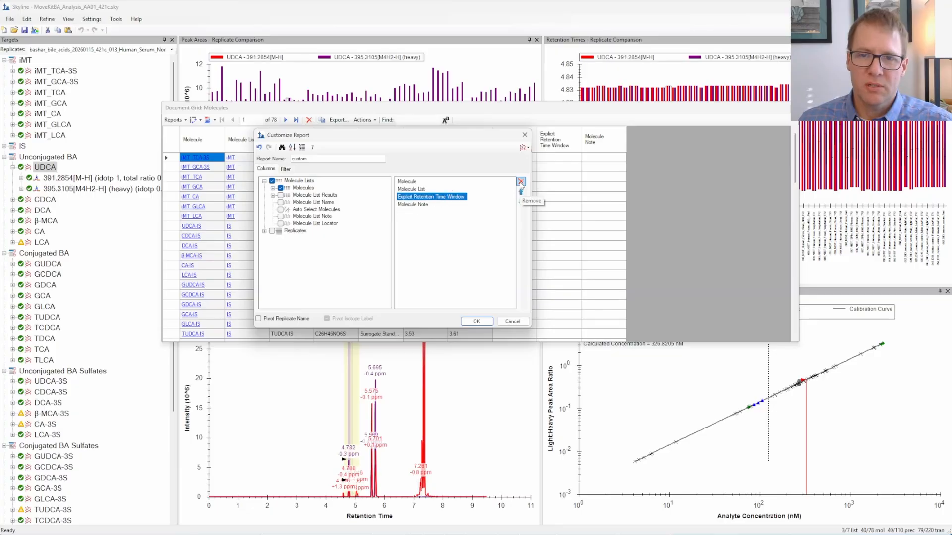
pyautogui.click(520, 182)
pyautogui.click(520, 182)
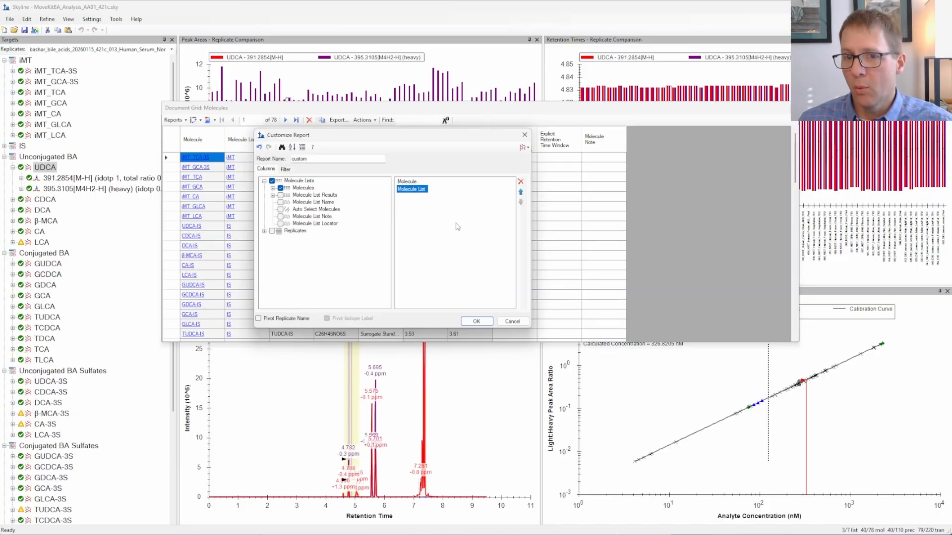
pyautogui.click(520, 192)
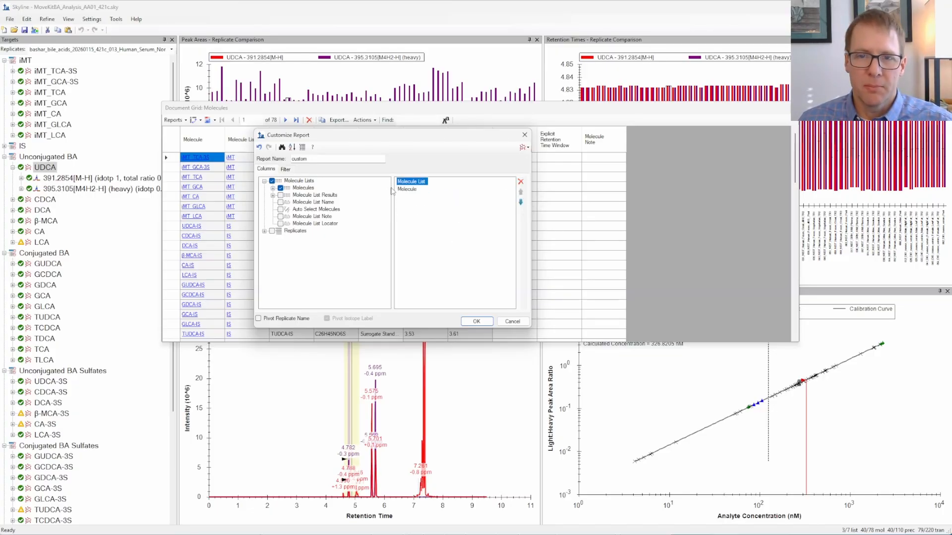
# - Add the Precursor Mz column from the molecules' precursors and place it after Molecule
pyautogui.click(412, 190)
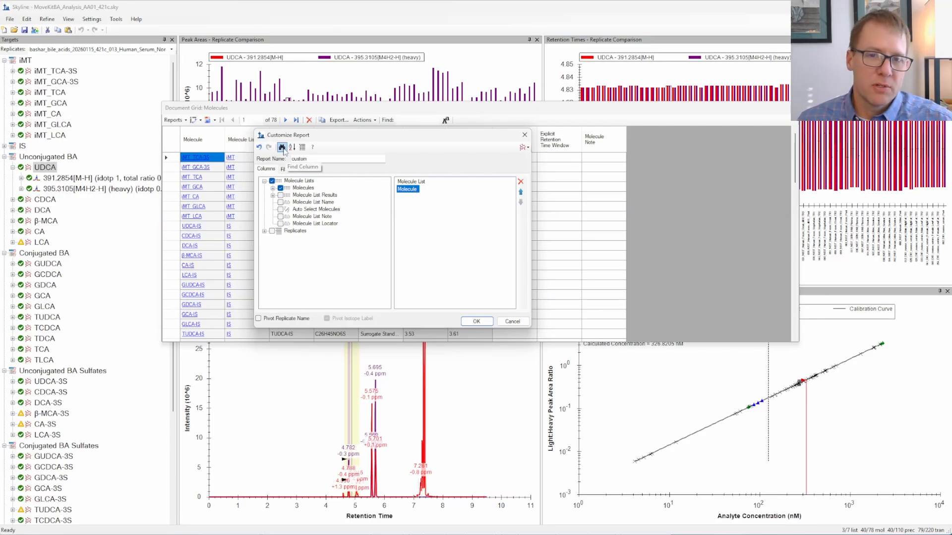
pyautogui.click(273, 188)
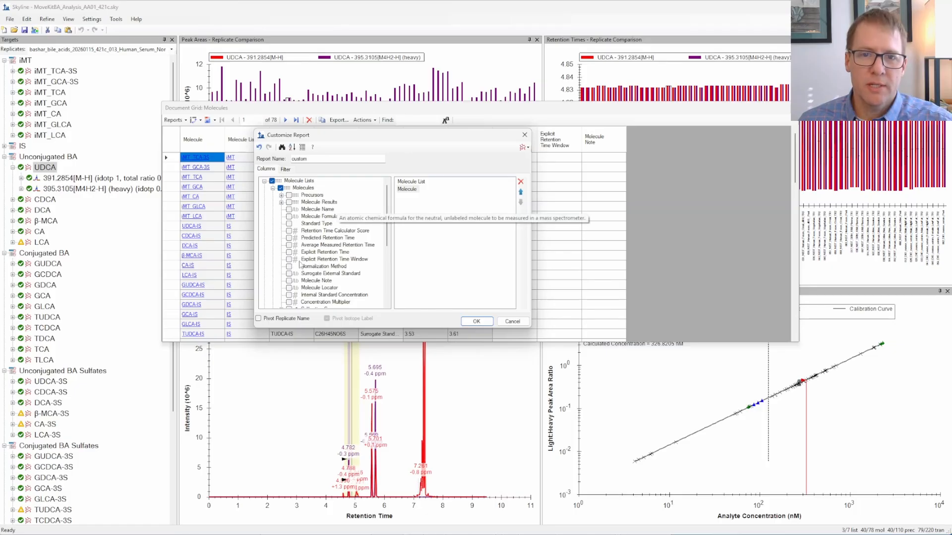
pyautogui.click(281, 196)
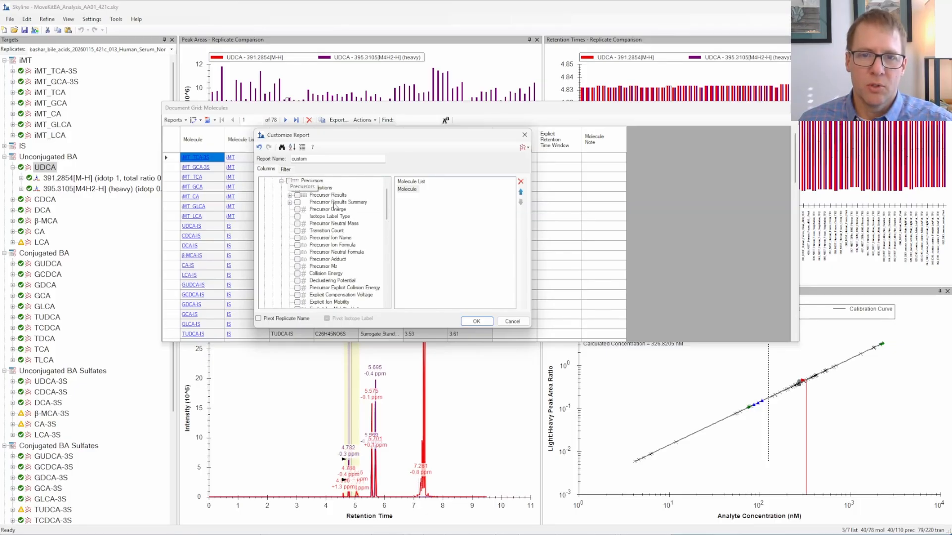
pyautogui.click(297, 267)
pyautogui.click(414, 189)
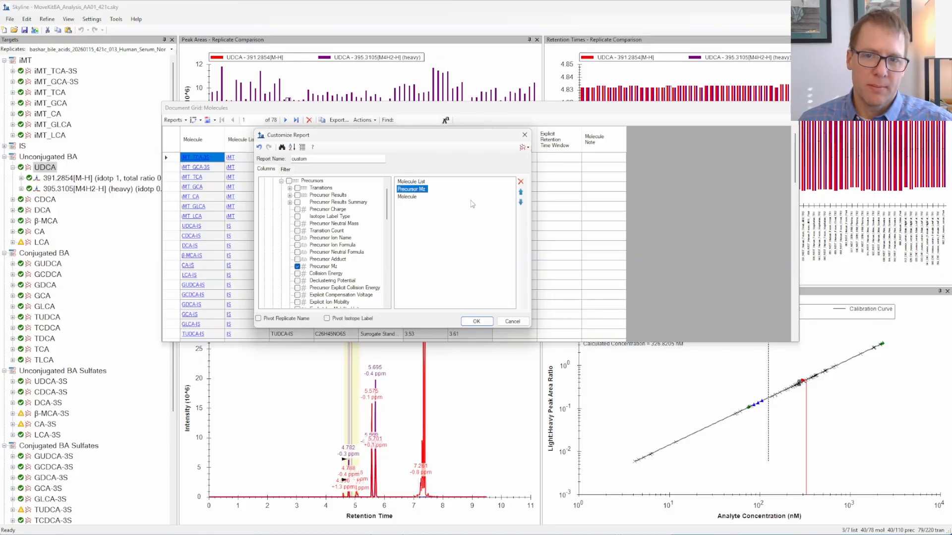
pyautogui.click(521, 203)
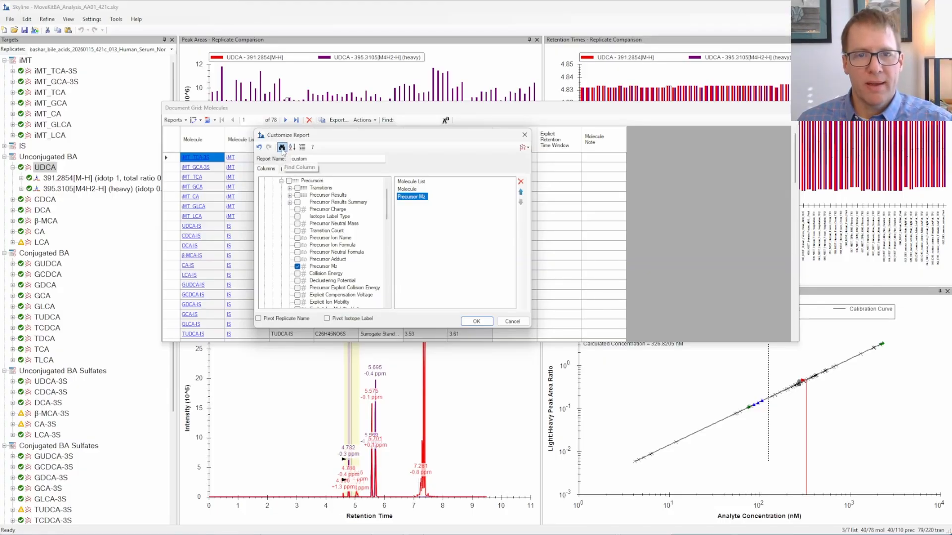
# - Search the available report columns for "area" and step through the matches to Total Area under Precursor Results
pyautogui.click(281, 147)
pyautogui.write('are')
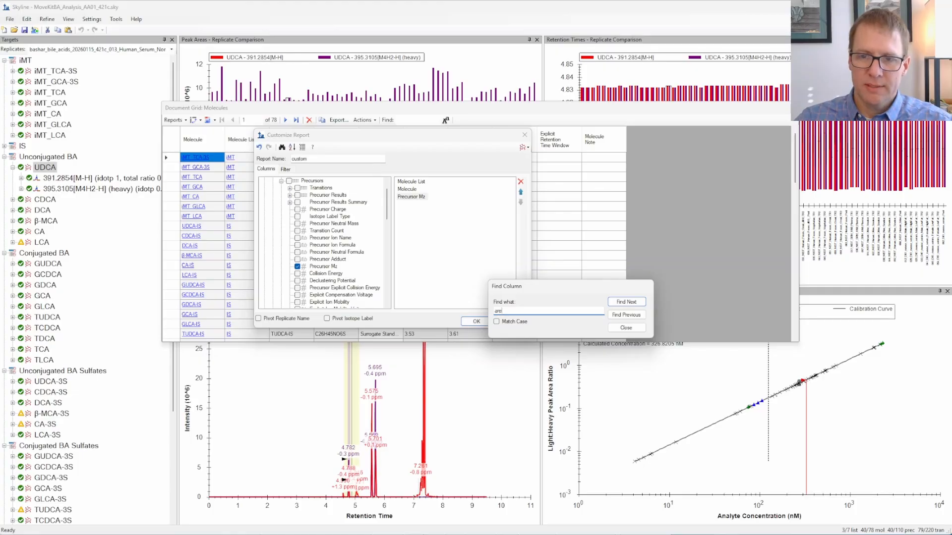
pyautogui.write('a')
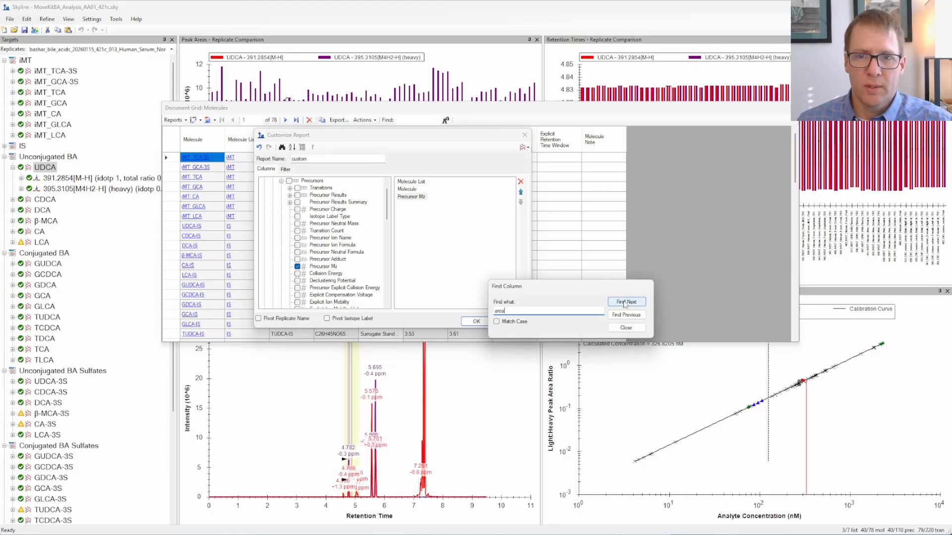
pyautogui.click(625, 302)
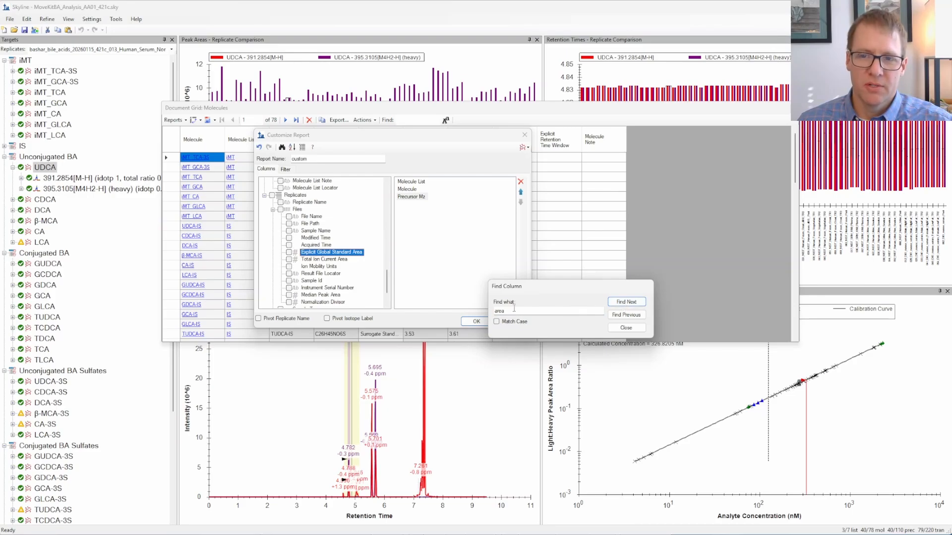
pyautogui.click(643, 303)
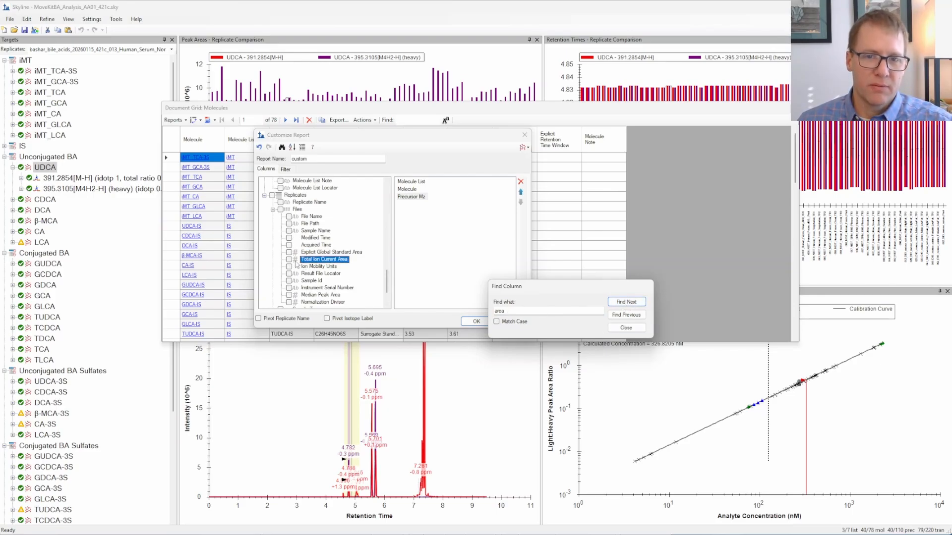
pyautogui.click(623, 303)
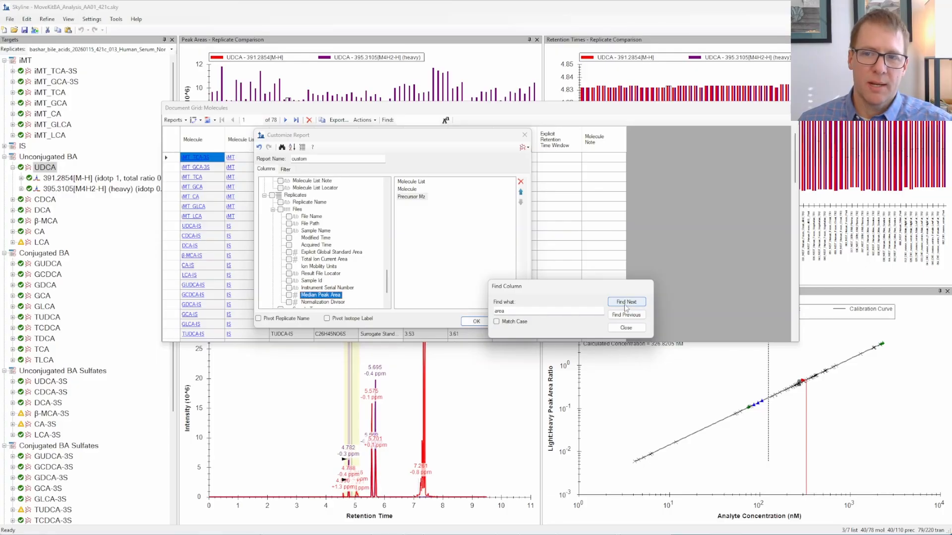
pyautogui.click(628, 316)
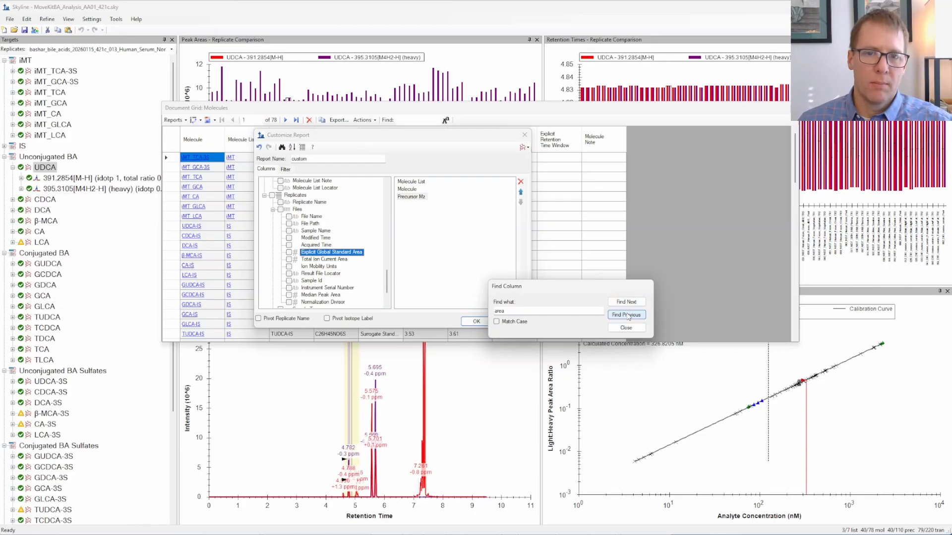
pyautogui.moveTo(584, 287); pyautogui.dragTo(487, 273)
pyautogui.click(534, 290)
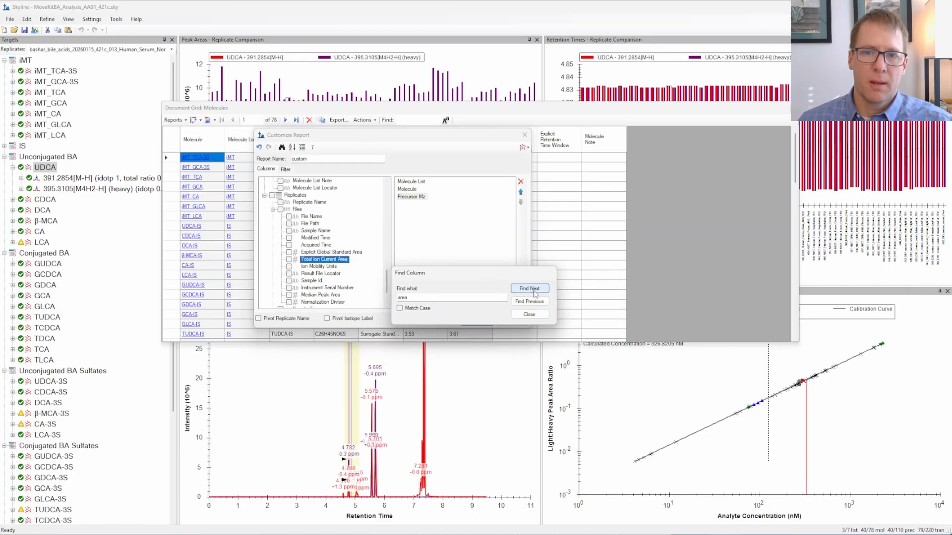
pyautogui.click(534, 291)
pyautogui.click(530, 291)
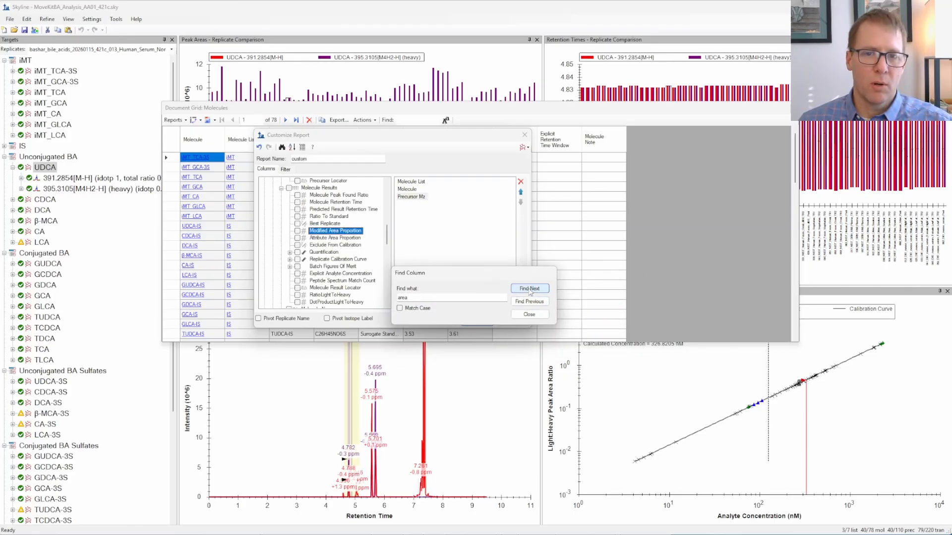
pyautogui.click(530, 292)
pyautogui.click(530, 292)
pyautogui.scroll(3, 356, 227)
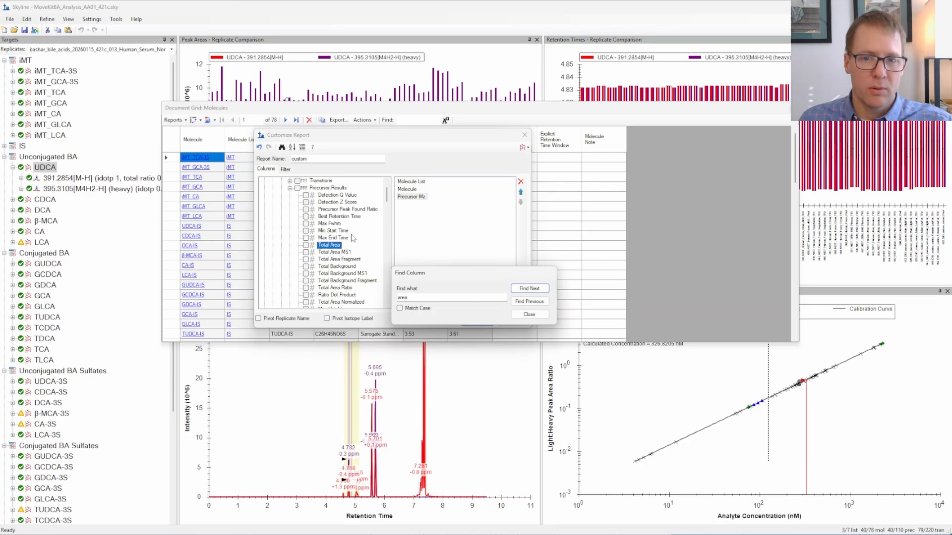
# - Add the Total Area column from Precursor Results, place it after Precursor Mz and save the custom report
pyautogui.click(306, 245)
pyautogui.click(410, 197)
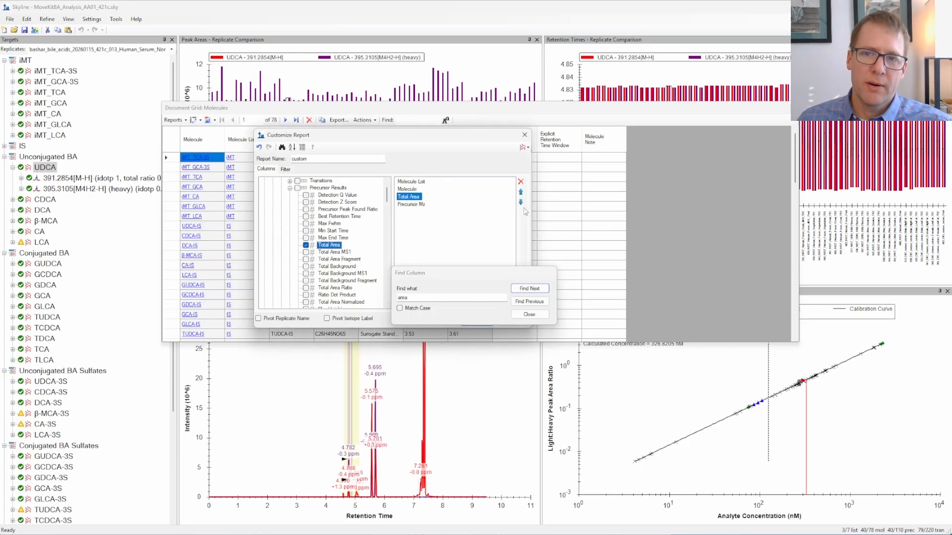
pyautogui.click(520, 202)
pyautogui.click(529, 315)
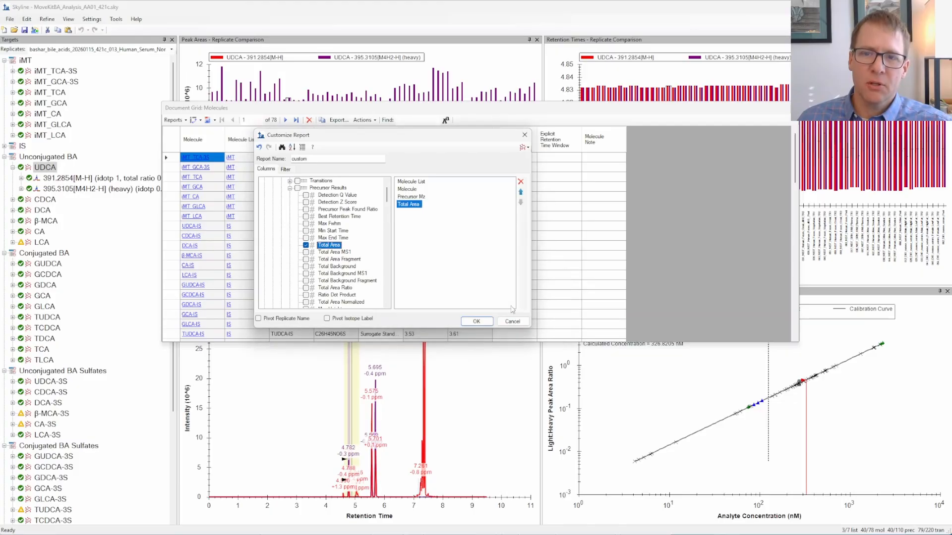
pyautogui.click(481, 321)
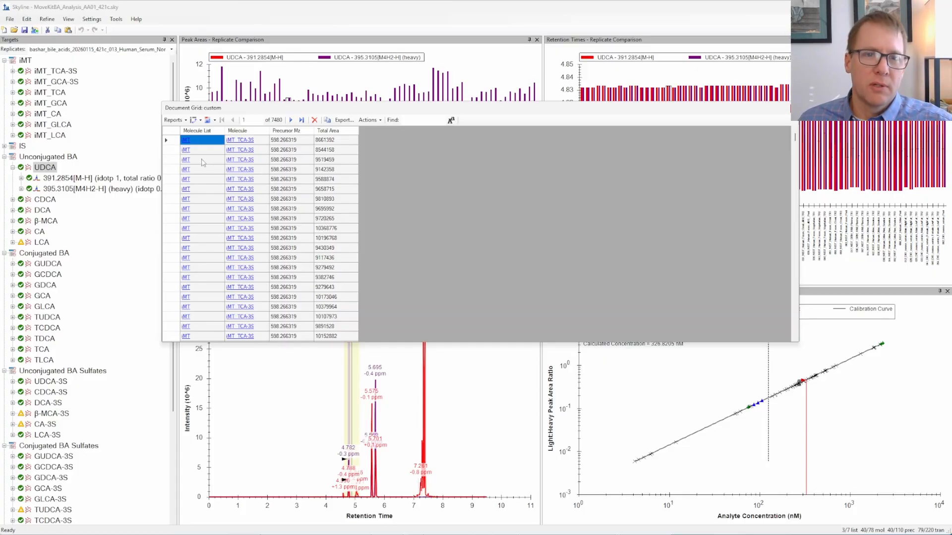
# - Pivot the custom report by replicate name and inspect the header of the first Total Area column
pyautogui.click(175, 121)
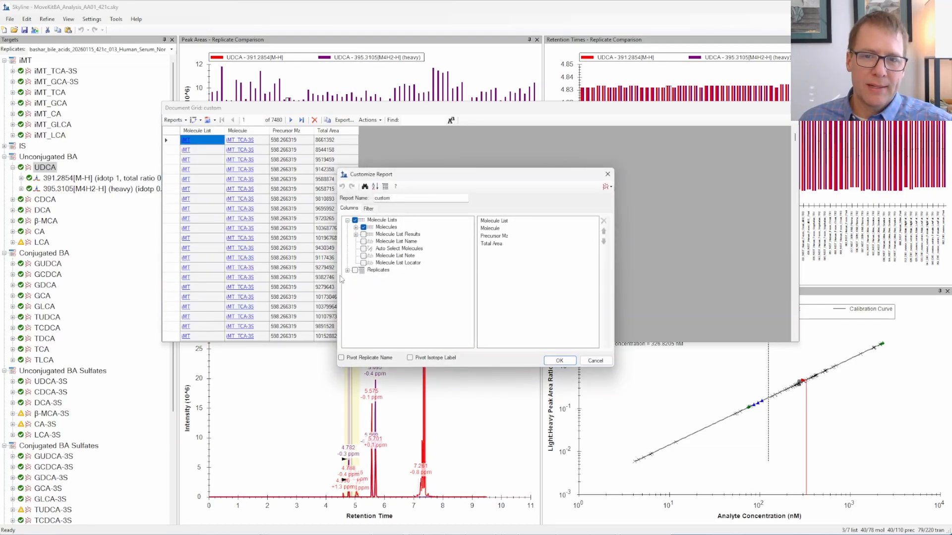
pyautogui.moveTo(422, 174); pyautogui.dragTo(372, 155)
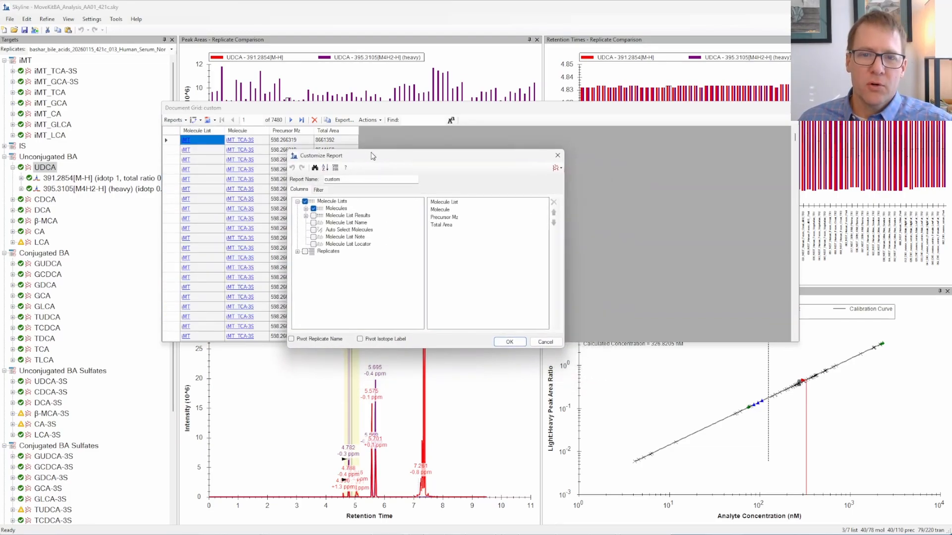
pyautogui.click(292, 339)
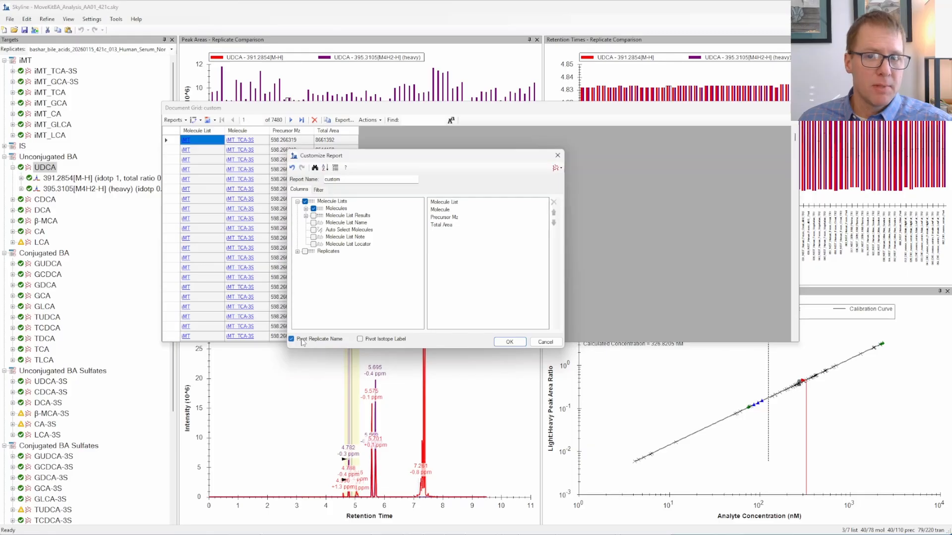
pyautogui.click(508, 342)
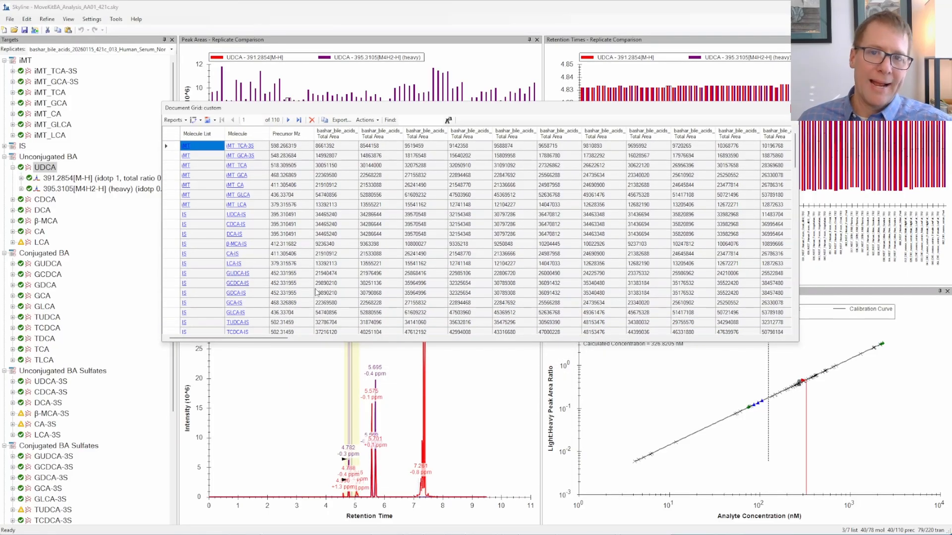
pyautogui.moveTo(359, 134); pyautogui.dragTo(381, 186)
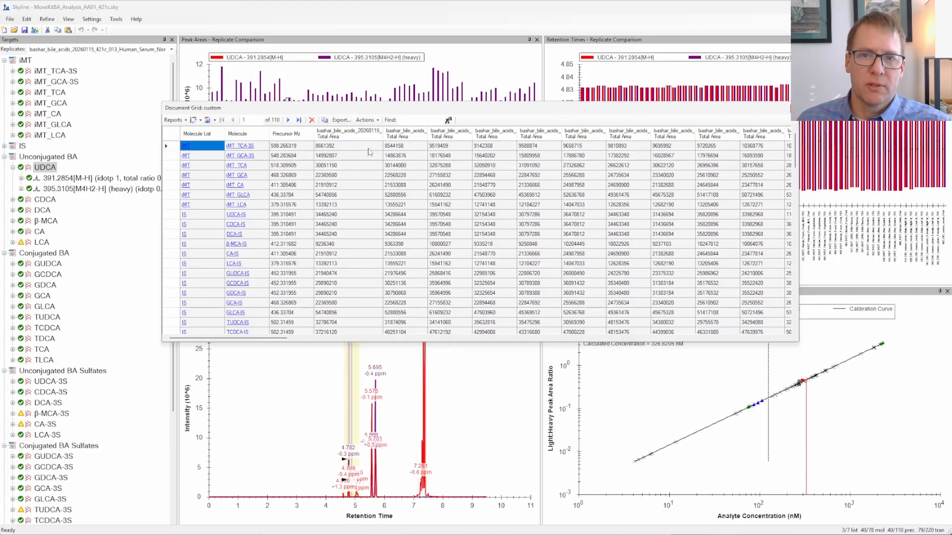
pyautogui.moveTo(382, 134); pyautogui.dragTo(360, 135)
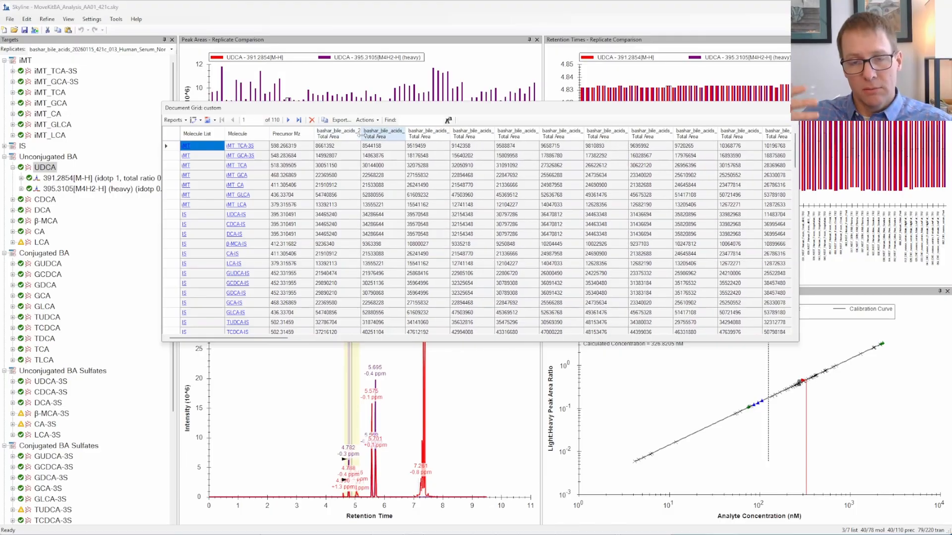
# - Edit the custom report to include Replicate Name from Replicates and move it to be the first column
pyautogui.click(174, 120)
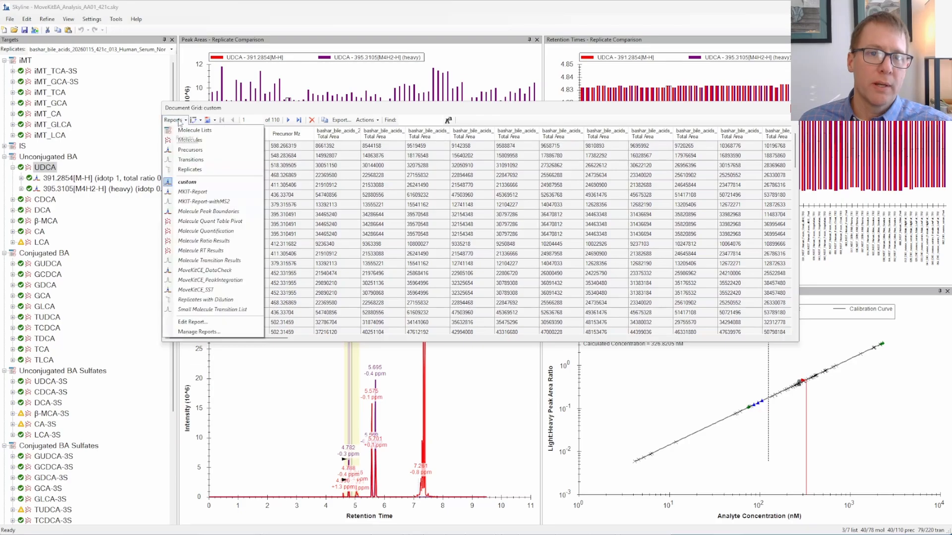
pyautogui.click(185, 322)
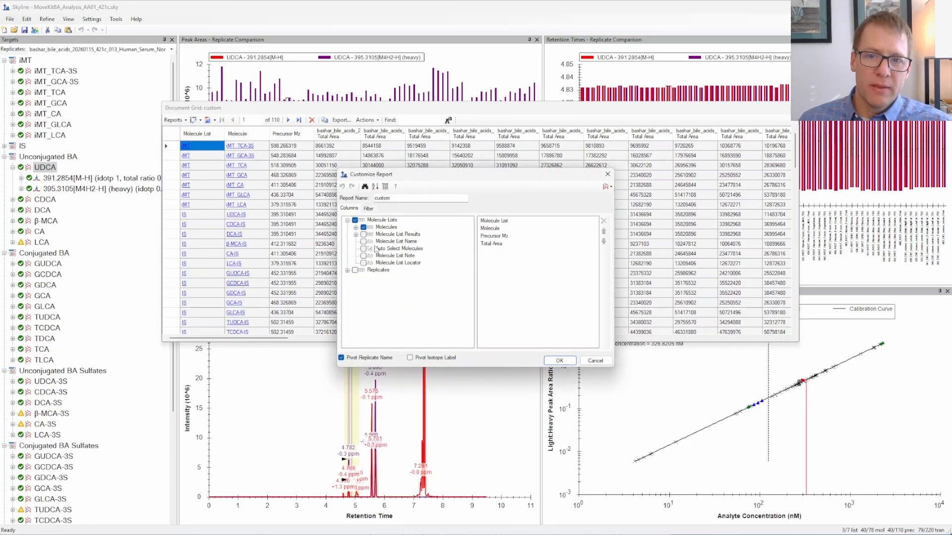
pyautogui.click(348, 270)
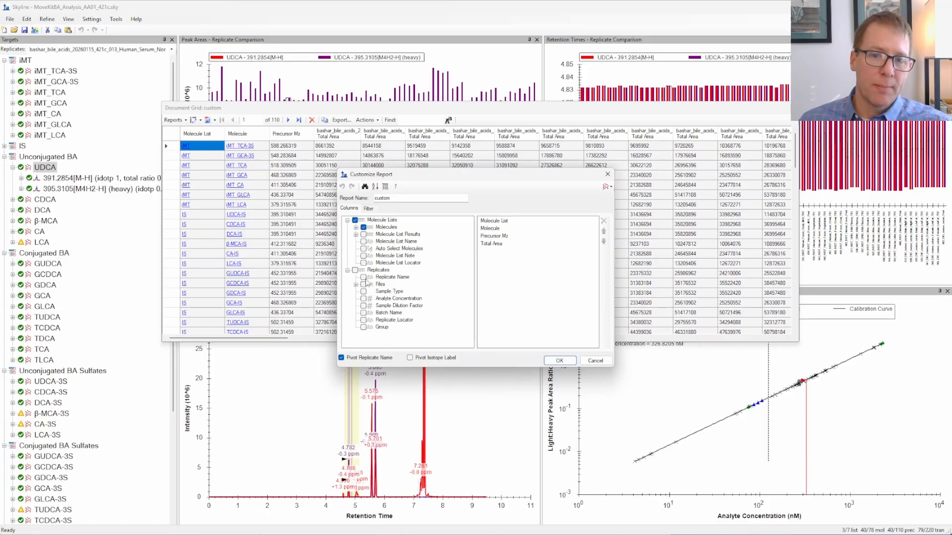
pyautogui.click(498, 251)
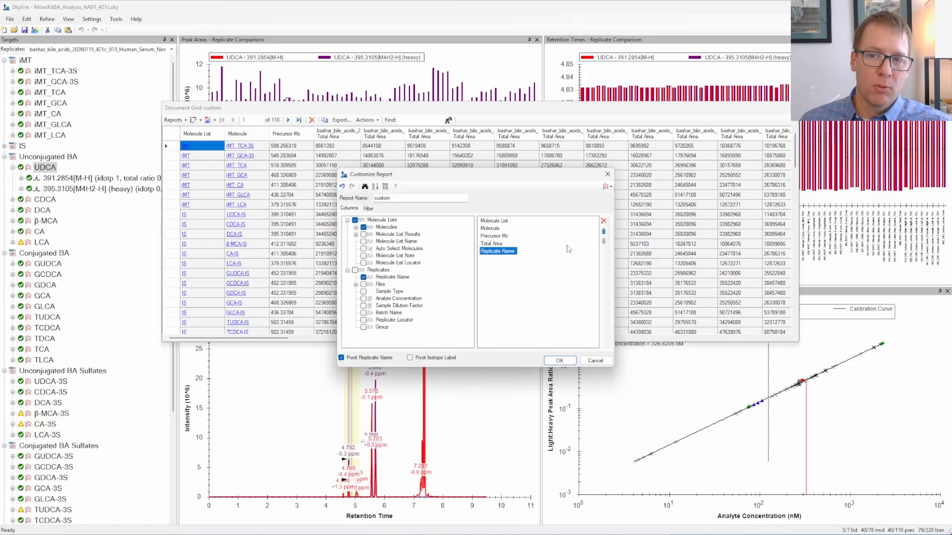
pyautogui.click(603, 231)
pyautogui.click(603, 231)
pyautogui.click(604, 231)
pyautogui.click(603, 231)
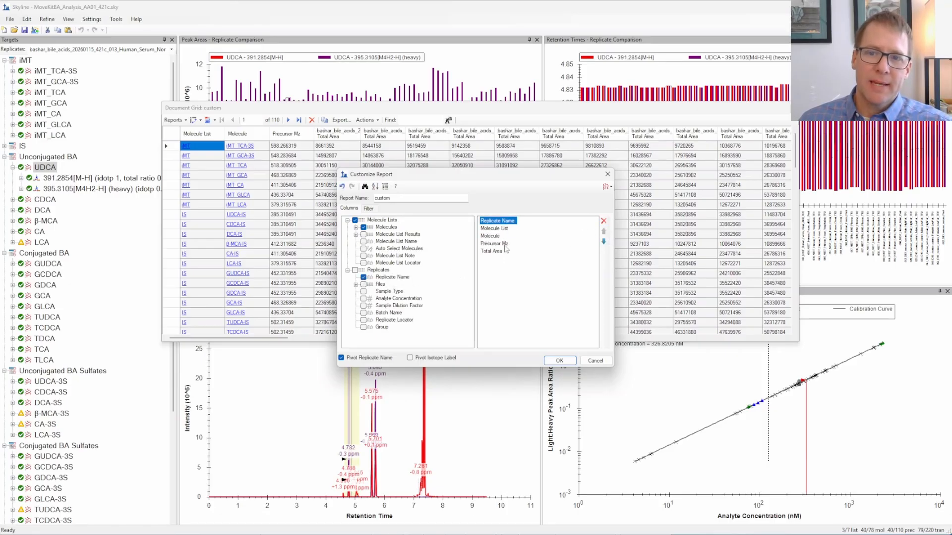
# - Turn off replicate name pivoting, save the report and fit the Replicate Name column's width to its contents
pyautogui.click(341, 358)
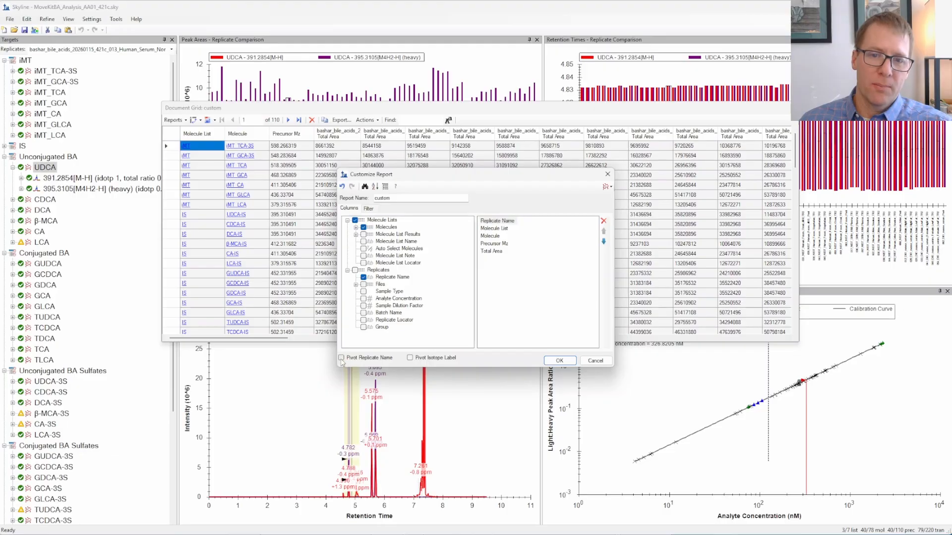
pyautogui.click(557, 362)
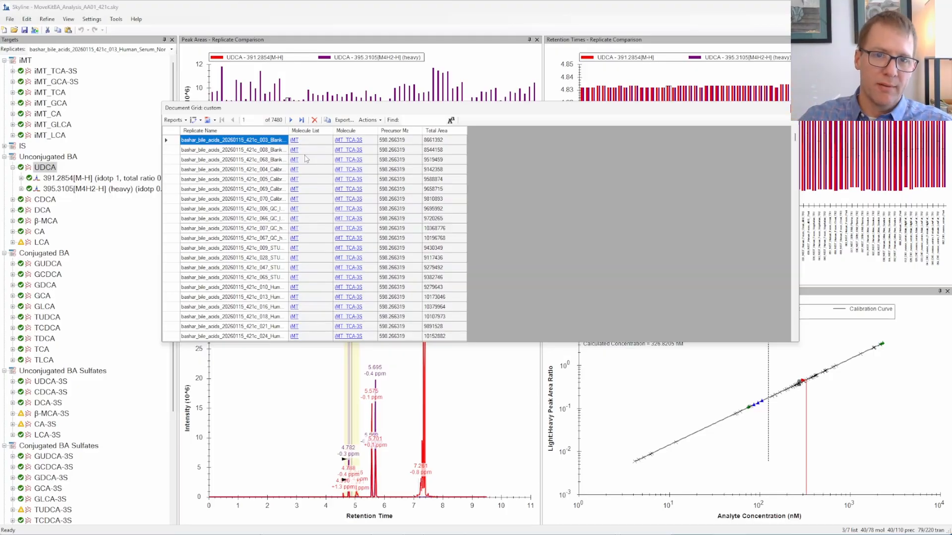
pyautogui.doubleClick(289, 130)
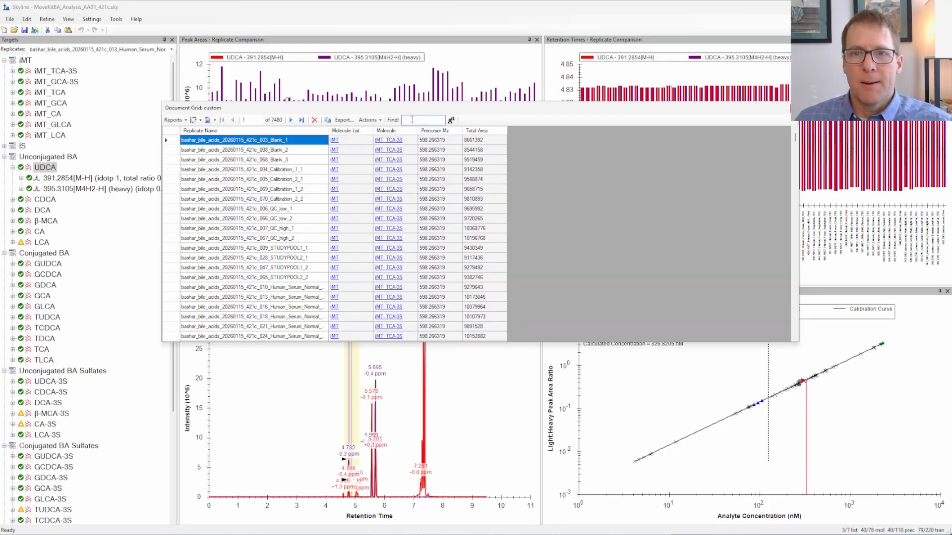
pyautogui.moveTo(416, 112); pyautogui.dragTo(391, 111)
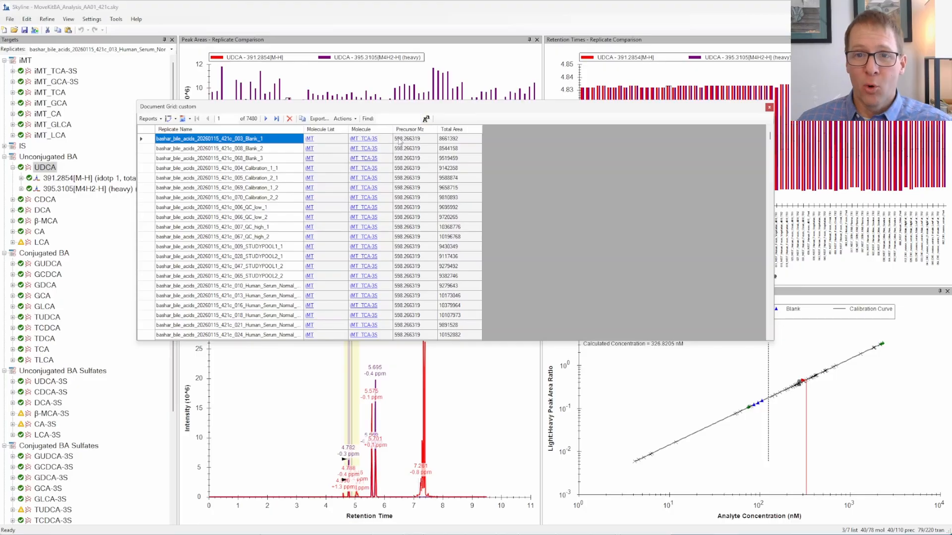
# - Review the management options for the custom report in the report manager, then close it without changes
pyautogui.click(149, 119)
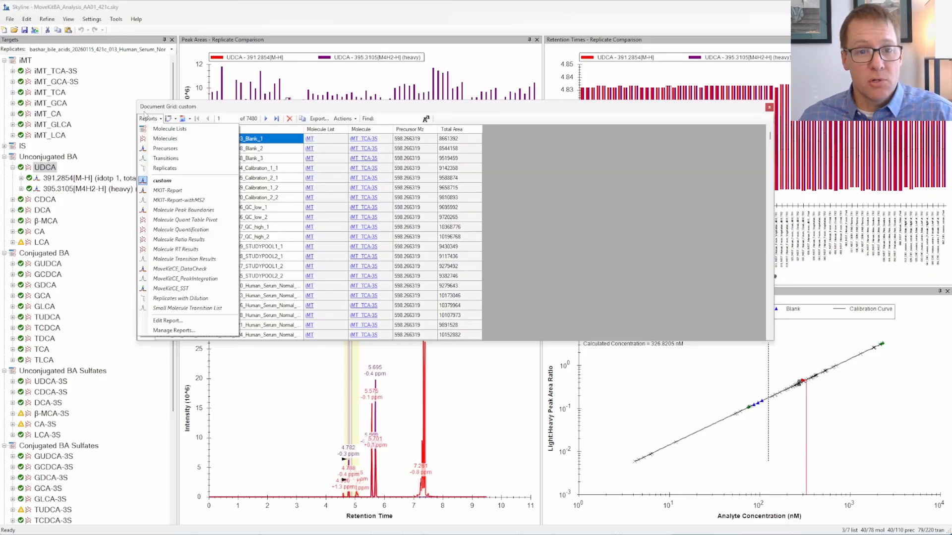
pyautogui.click(173, 330)
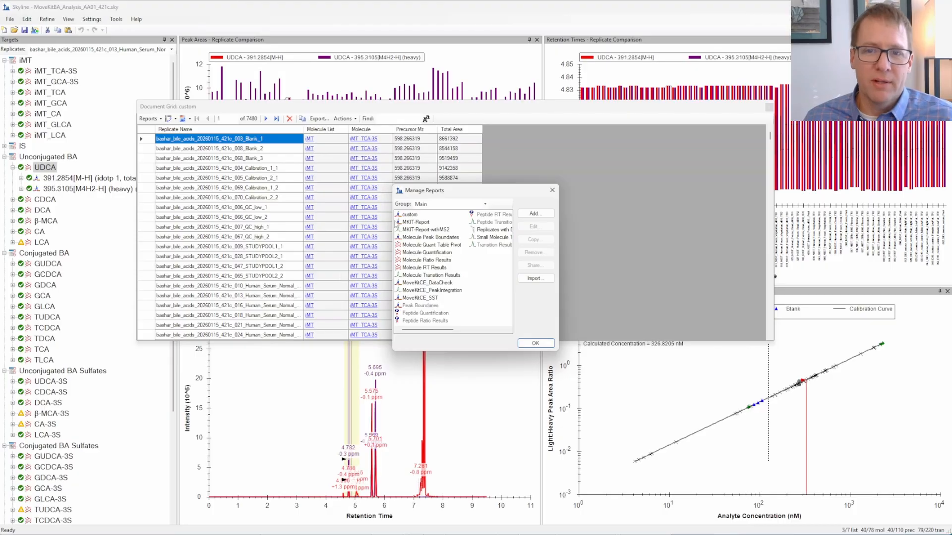
pyautogui.click(402, 217)
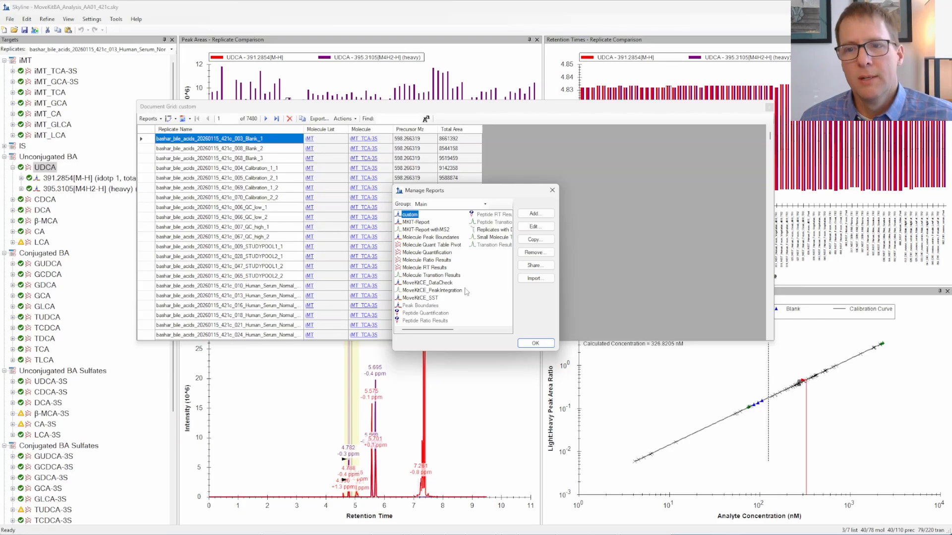
pyautogui.click(552, 191)
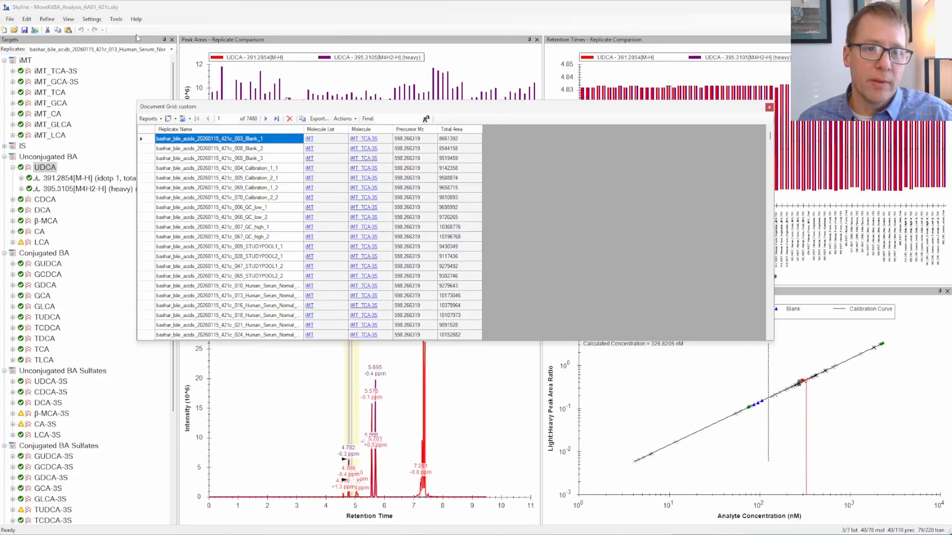
pyautogui.click(148, 118)
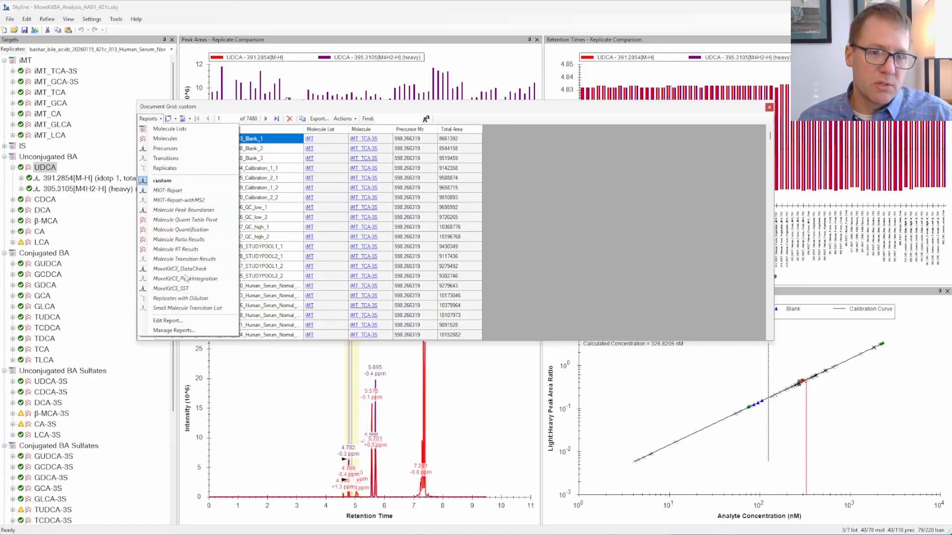
pyautogui.click(559, 226)
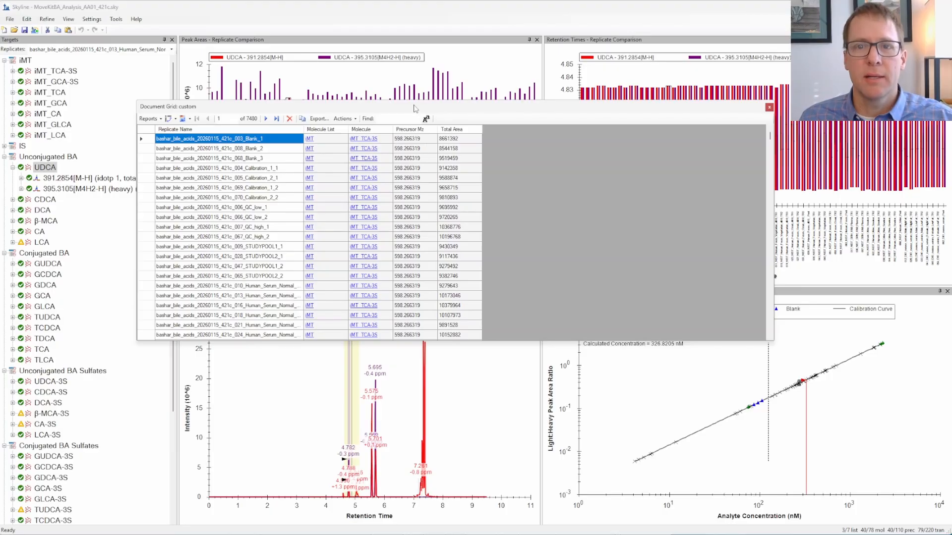
pyautogui.moveTo(403, 114); pyautogui.dragTo(391, 123)
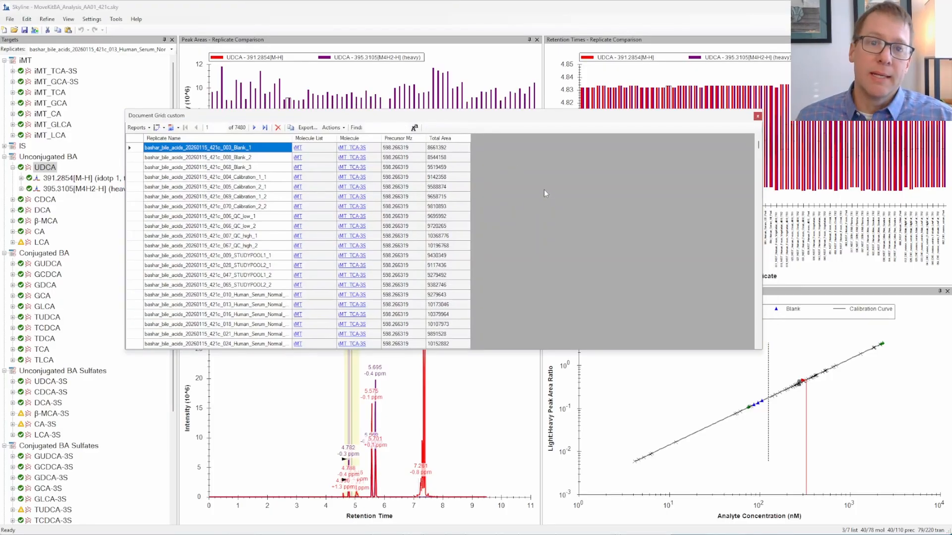